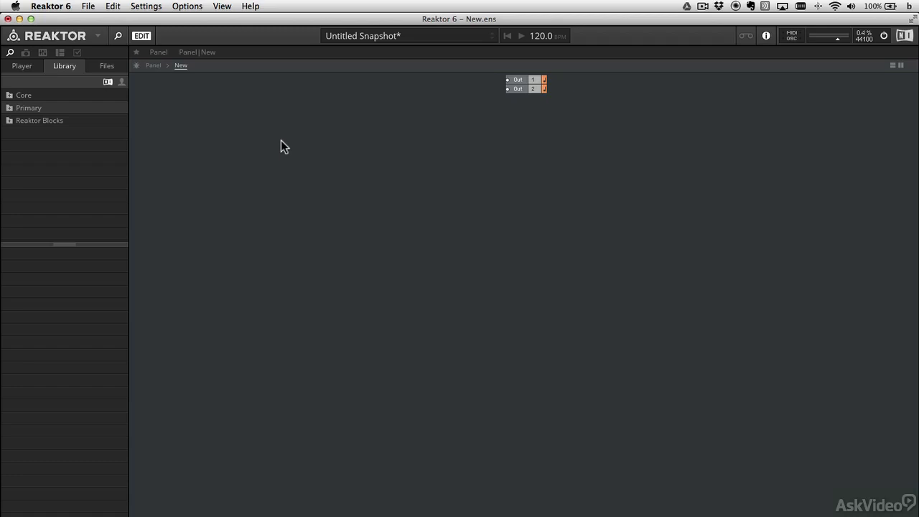
Navigate the structure's insert menu to Built-In Module > LFO, Envelope > ADR
right_click(231, 119)
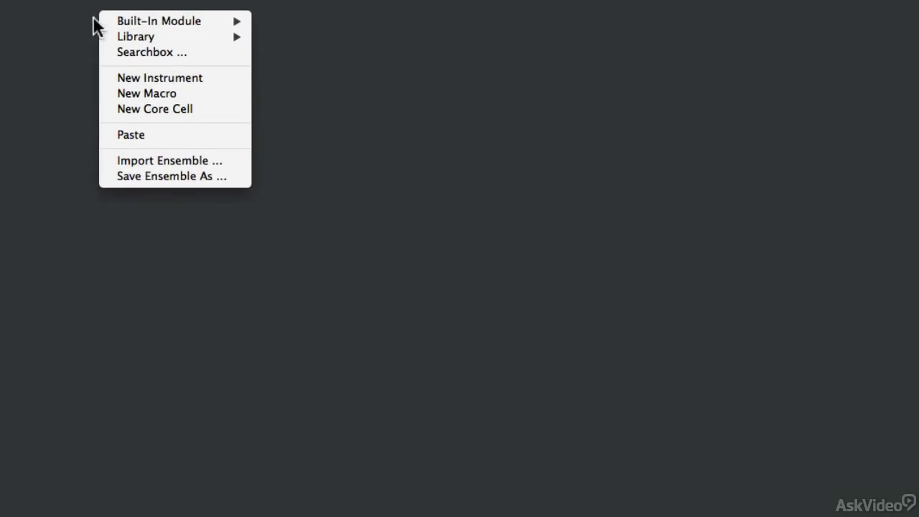
mouse_move(176, 27)
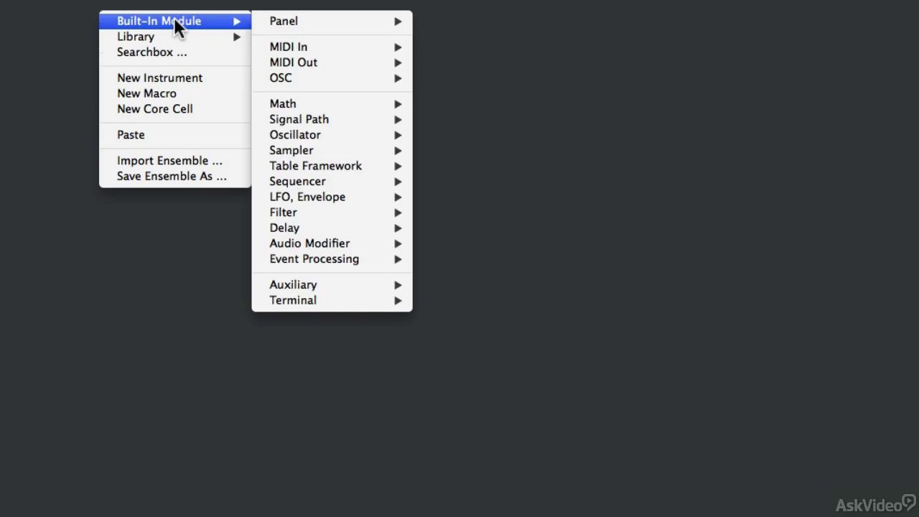
mouse_move(332, 118)
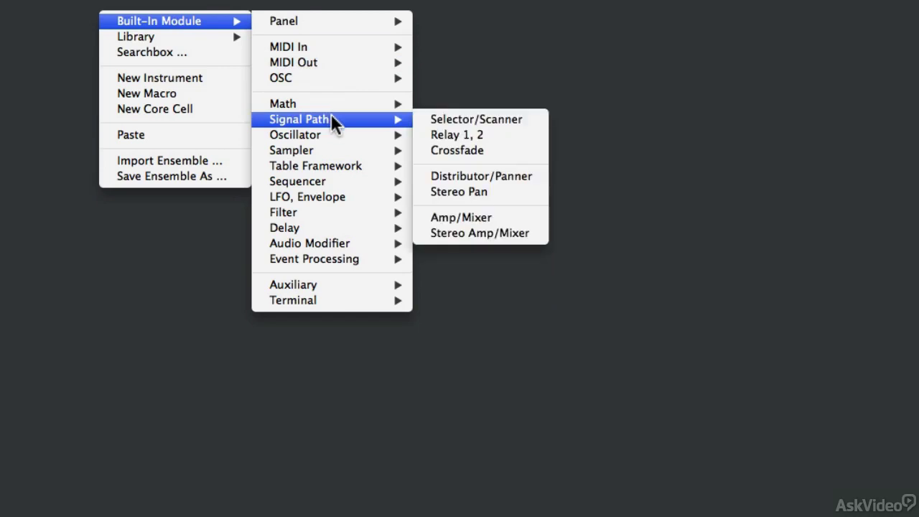
mouse_move(370, 201)
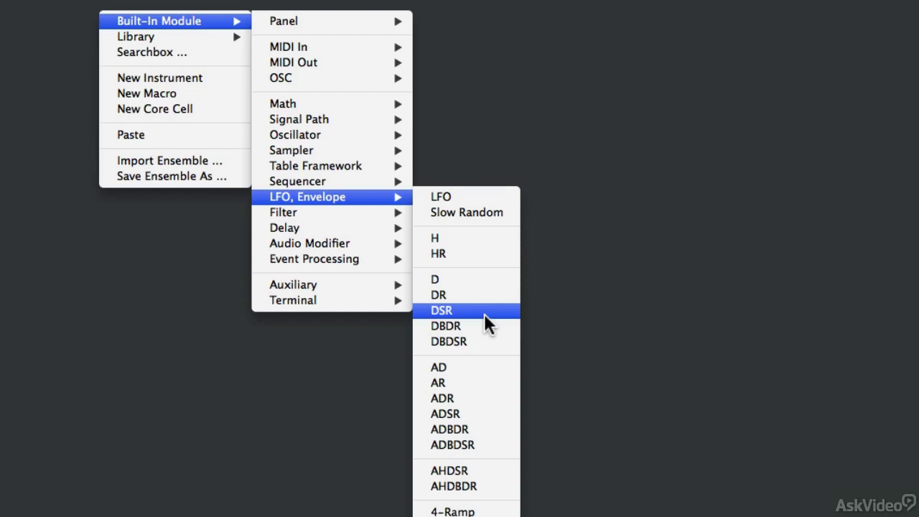
Insert the ADR - Env module and move it slightly lower on the canvas
click(443, 398)
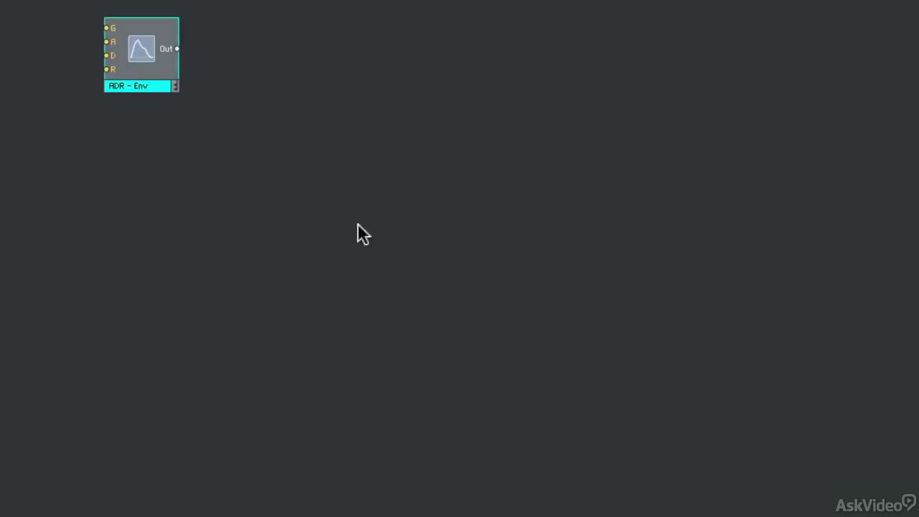
drag(139, 58, 126, 118)
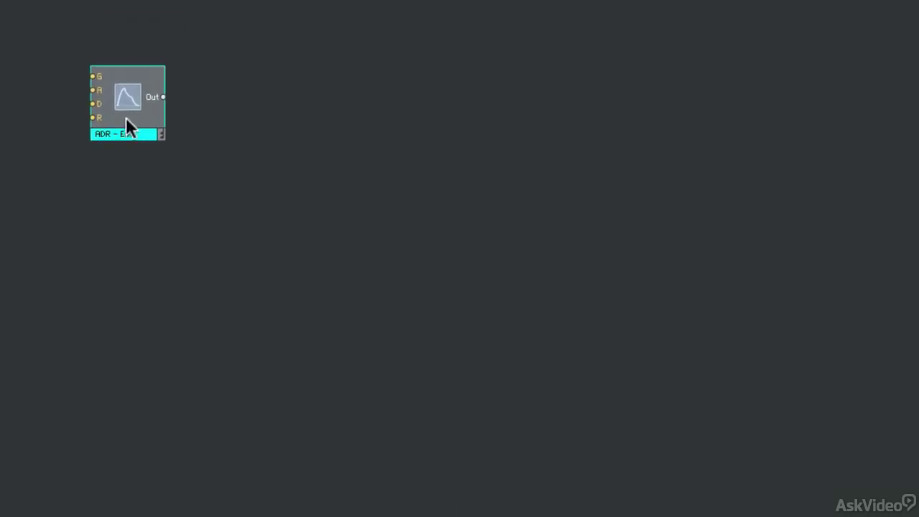
click(189, 36)
right_click(214, 29)
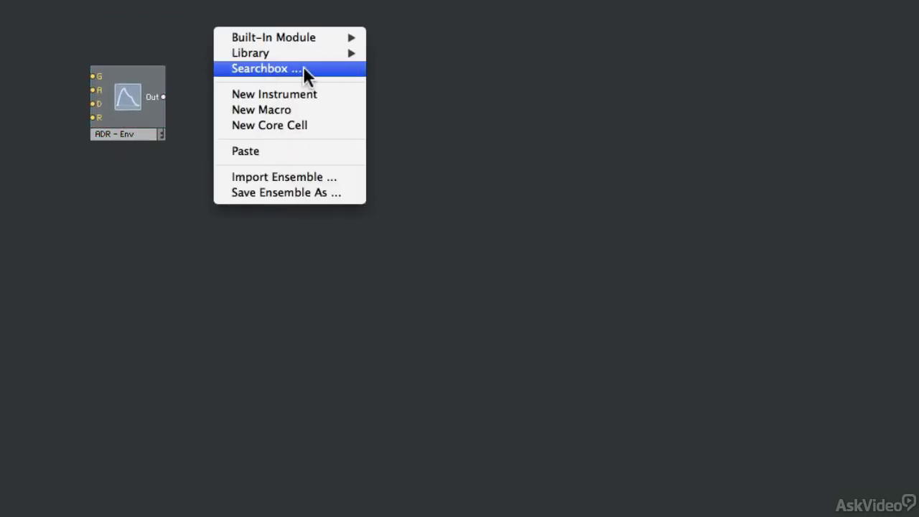
click(176, 30)
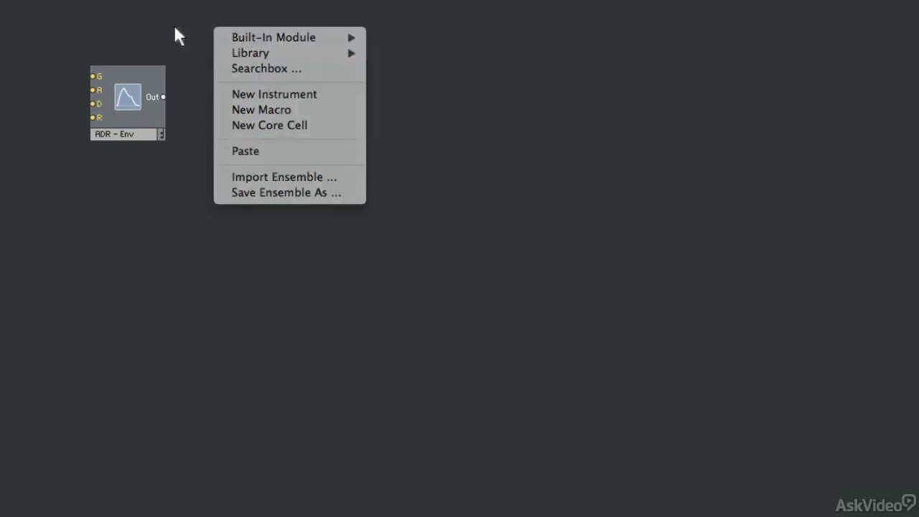
Add a second ADR envelope and an LFO module through the module search
double_click(208, 42)
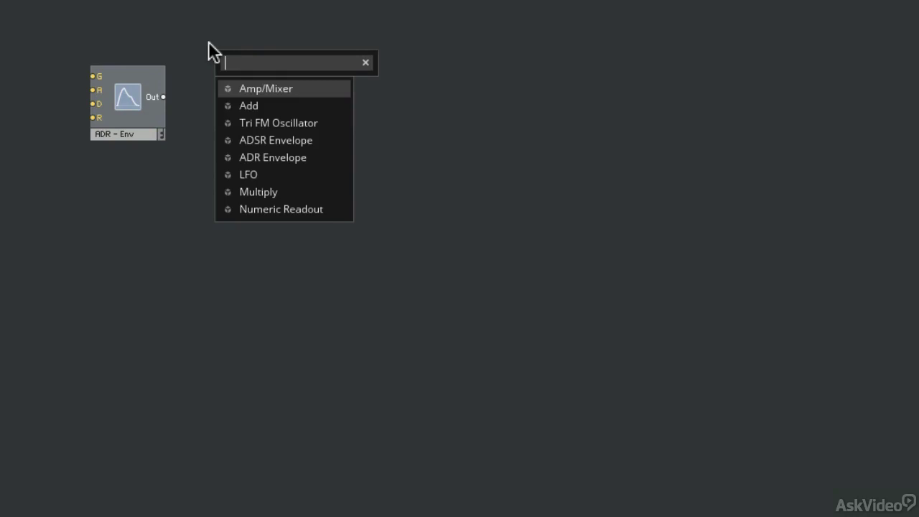
text(adr)
key(Return)
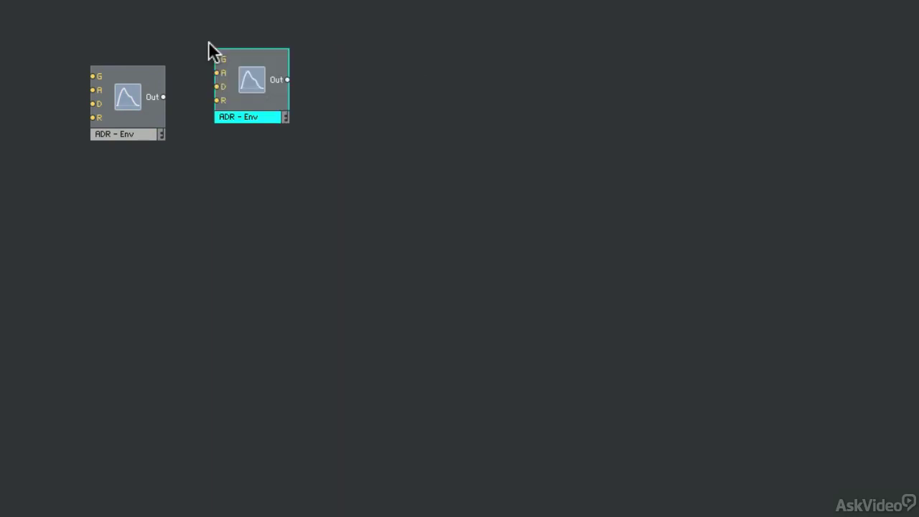
drag(243, 117, 228, 135)
double_click(228, 135)
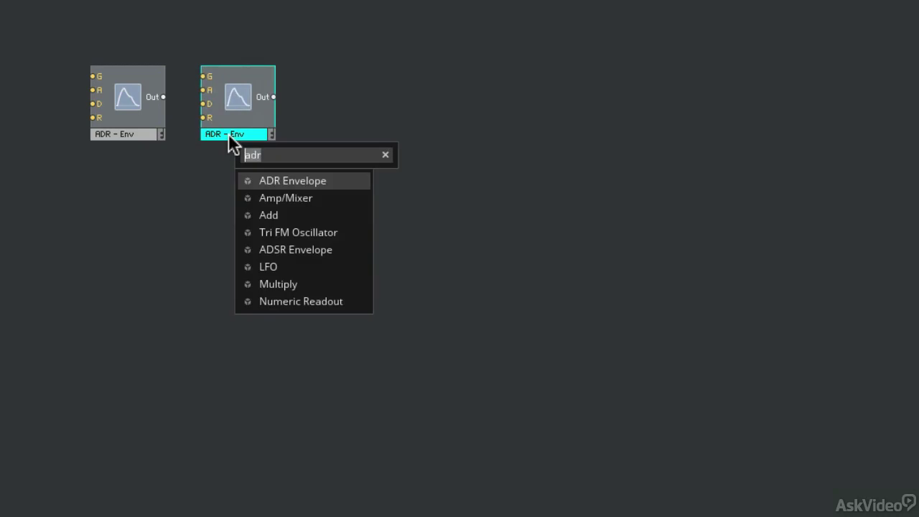
text(lfo)
key(Return)
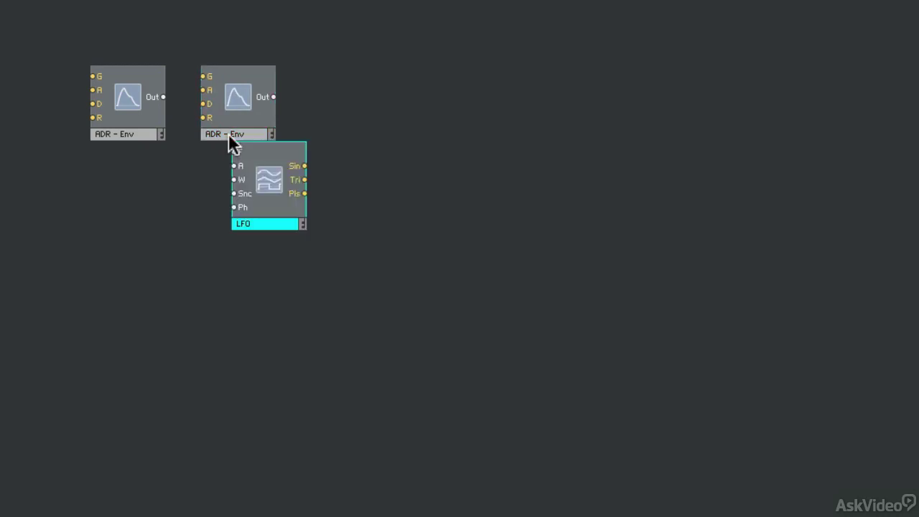
Add a Tri FM oscillator below the LFO and a Mixer to the right
double_click(228, 135)
key(BackSpace)
text(tri)
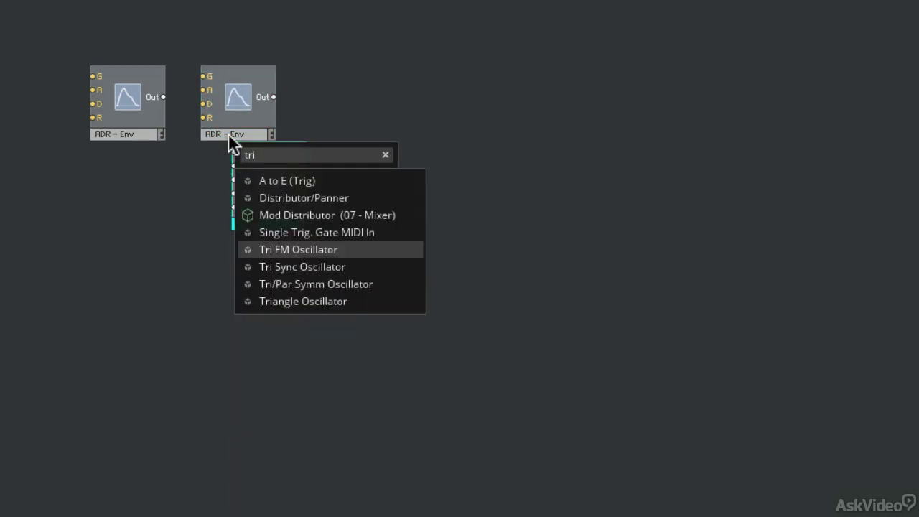
key(Return)
drag(265, 192, 235, 290)
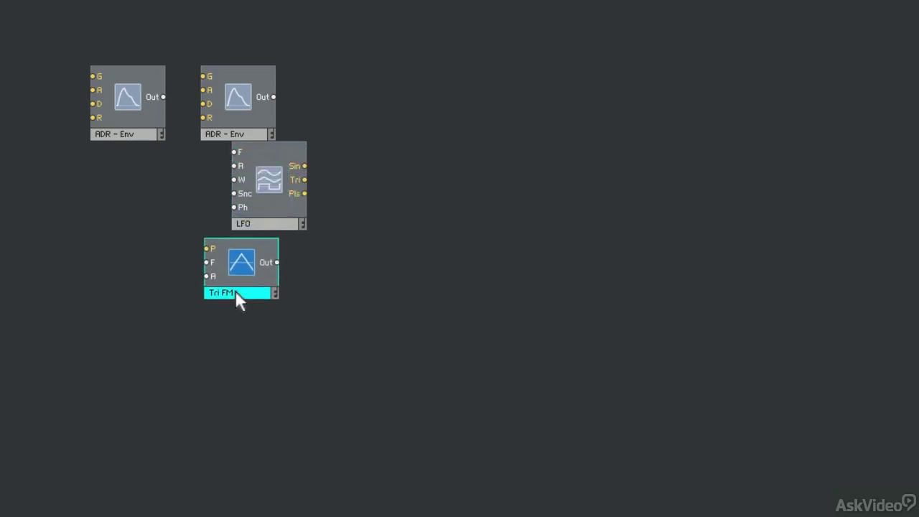
double_click(234, 291)
text(mixer)
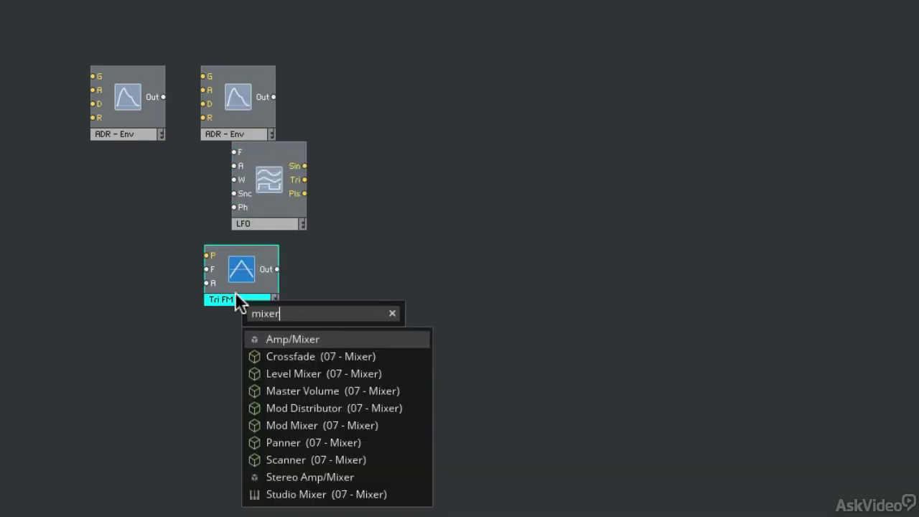
key(Return)
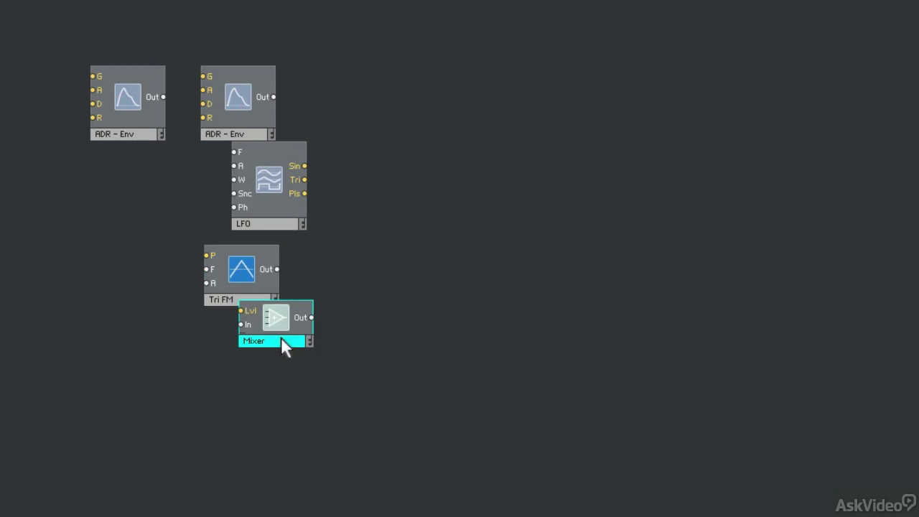
drag(281, 336, 415, 152)
Delete the extra ADR envelope and stack ADR - Env, LFO and Tri FM in a left column
click(125, 133)
key(Delete)
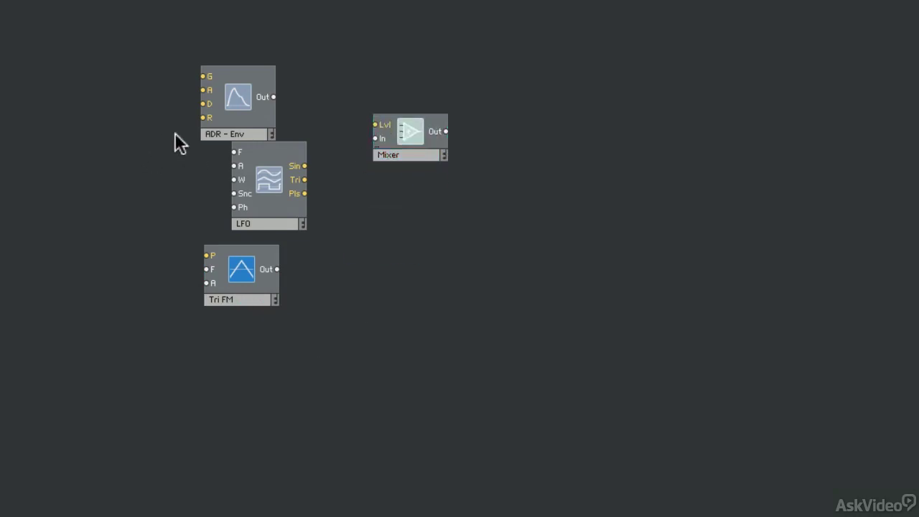
drag(226, 123, 194, 81)
drag(258, 219, 189, 196)
drag(231, 293, 191, 260)
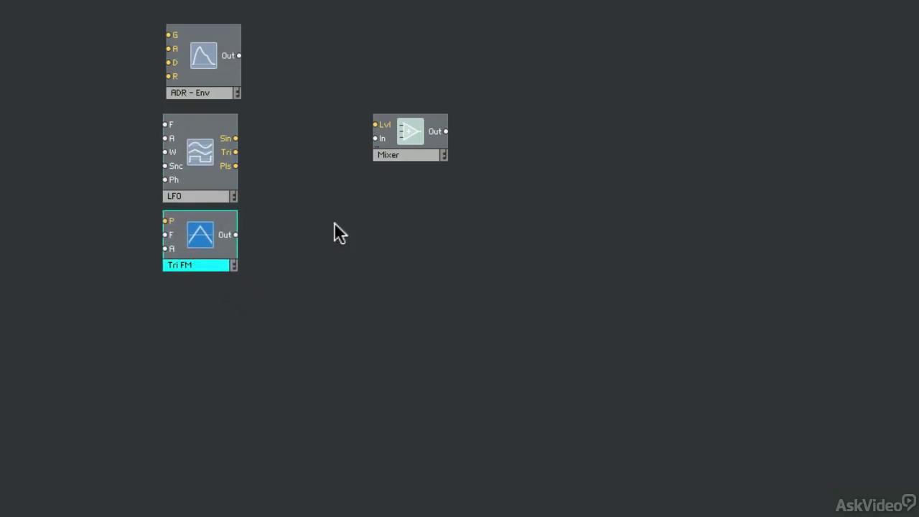
click(392, 153)
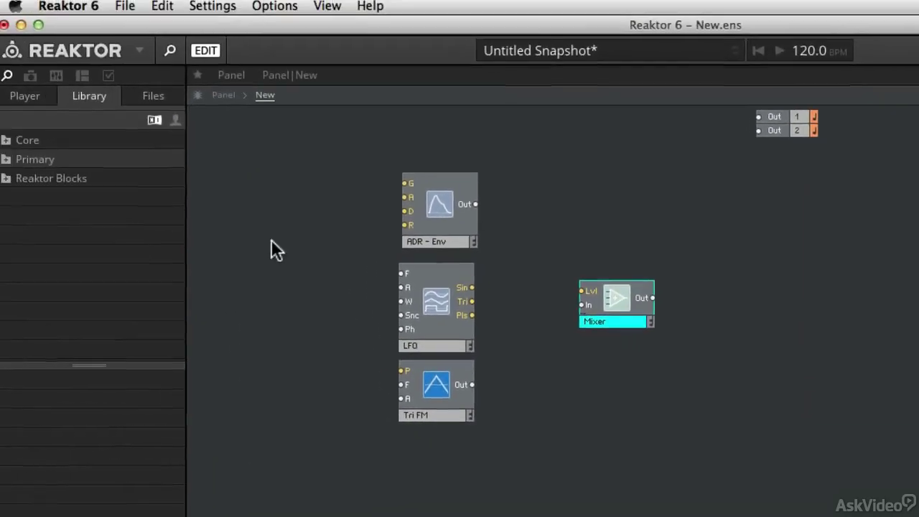
Inspect Sample Rate and Control Rate, leaving them at 44100 Hz and 400 Hz
click(228, 9)
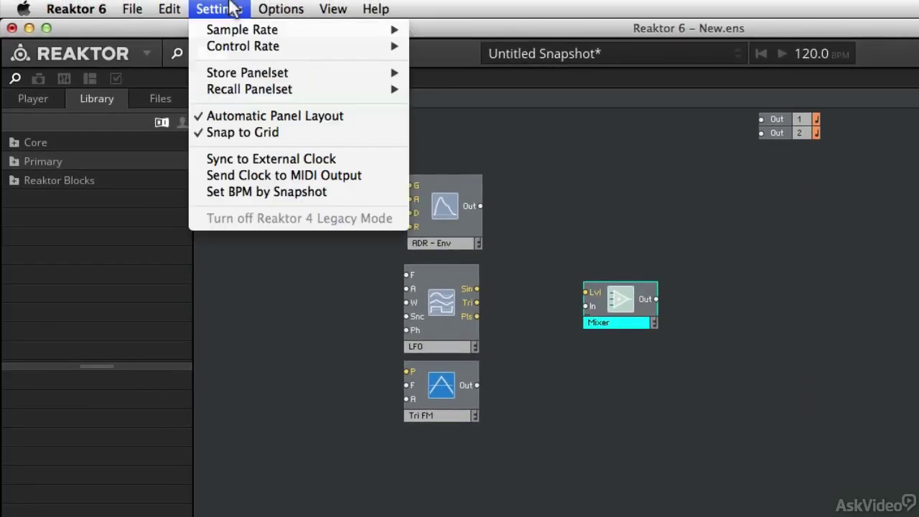
mouse_move(243, 29)
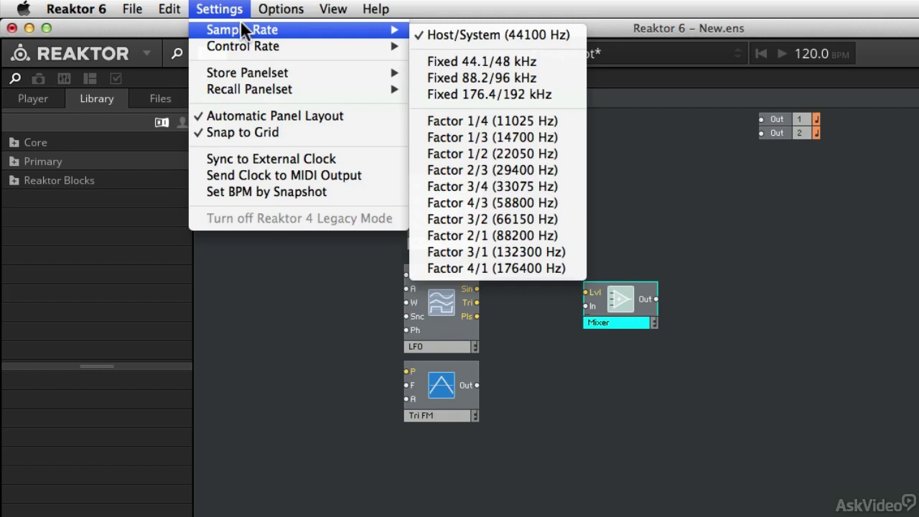
mouse_move(246, 46)
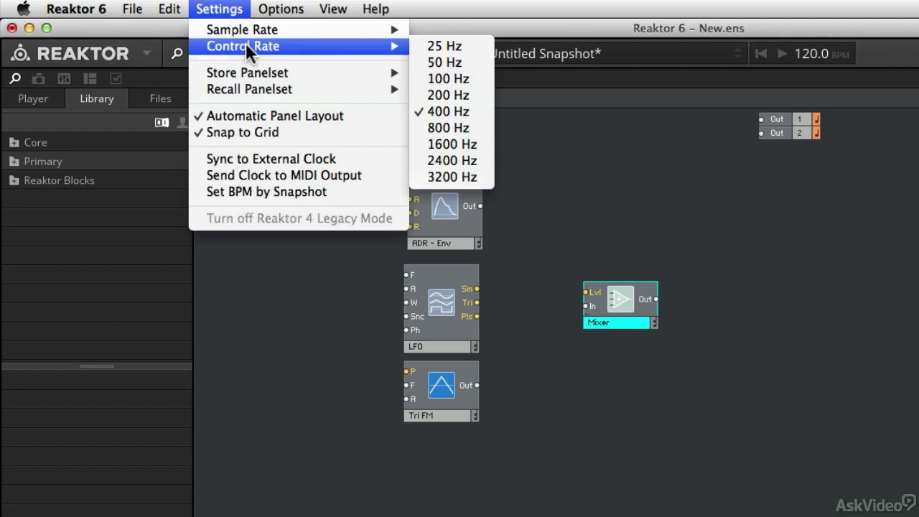
click(326, 367)
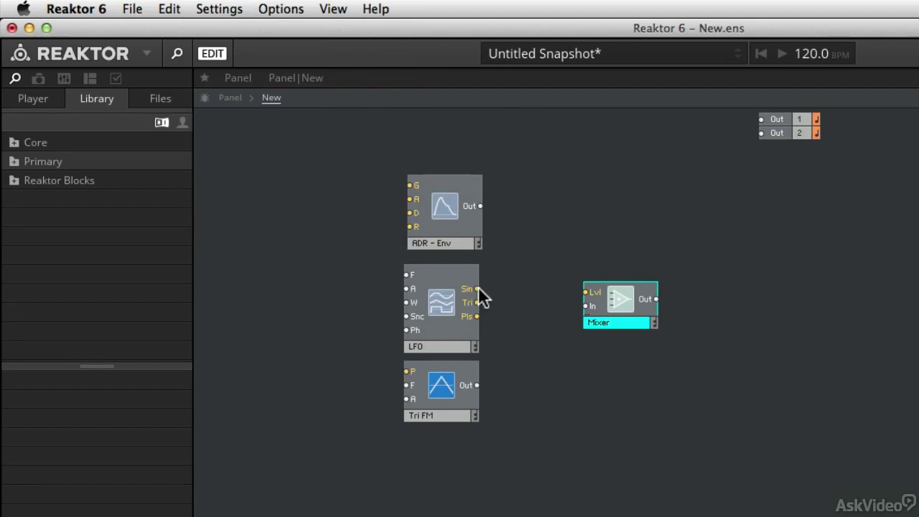
Reposition the Mixer and ADR - Env, and cable the LFO's Sin output into ADR - Env's G input
drag(621, 316, 711, 313)
click(443, 243)
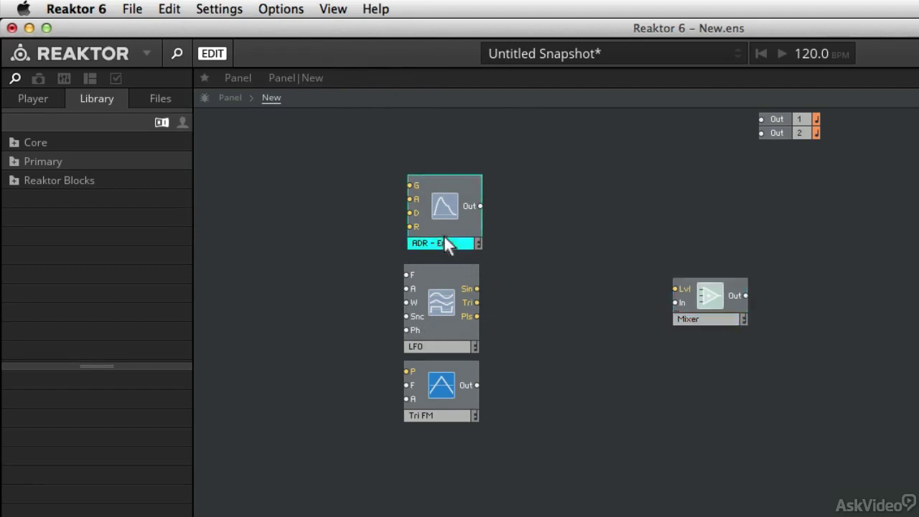
drag(444, 237, 560, 336)
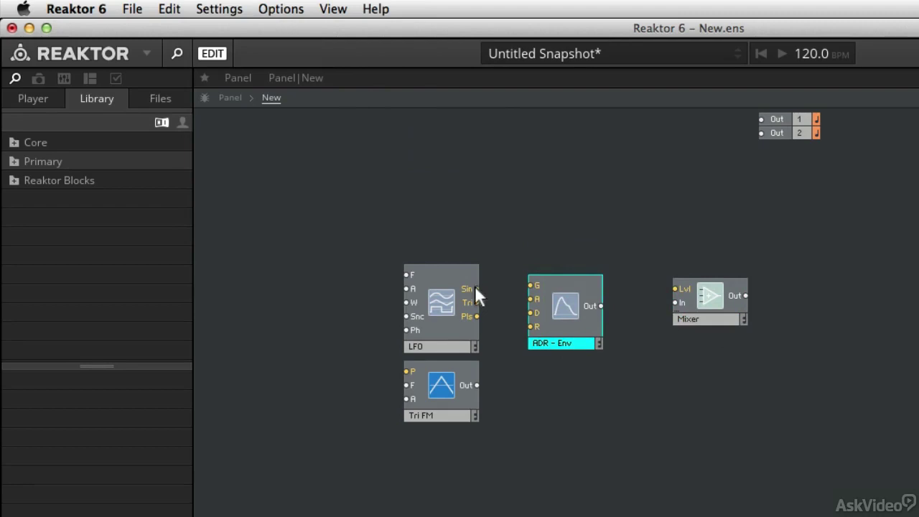
drag(475, 288, 531, 285)
drag(559, 340, 574, 250)
Wire LFO Sin to Mixer In, delete that cable, and try linking Tri FM Out with Mixer Lvl
drag(691, 318, 604, 345)
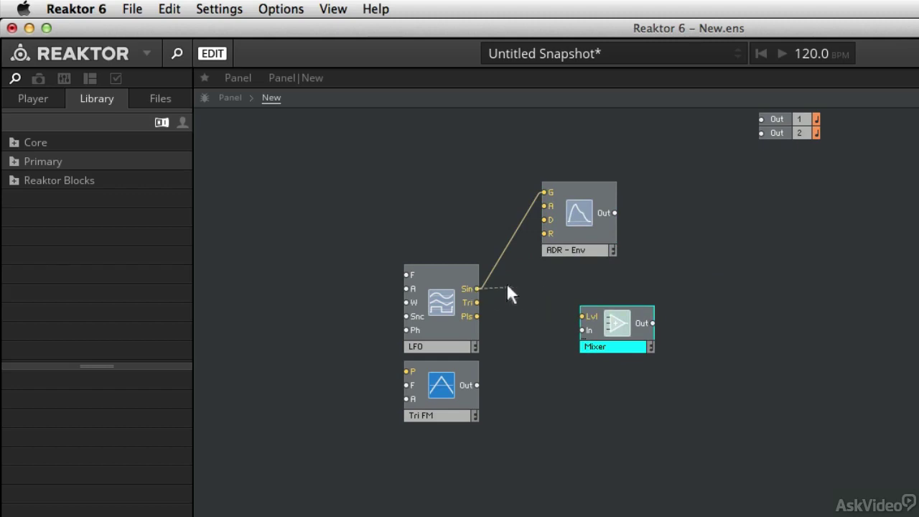
drag(508, 285, 591, 330)
click(549, 318)
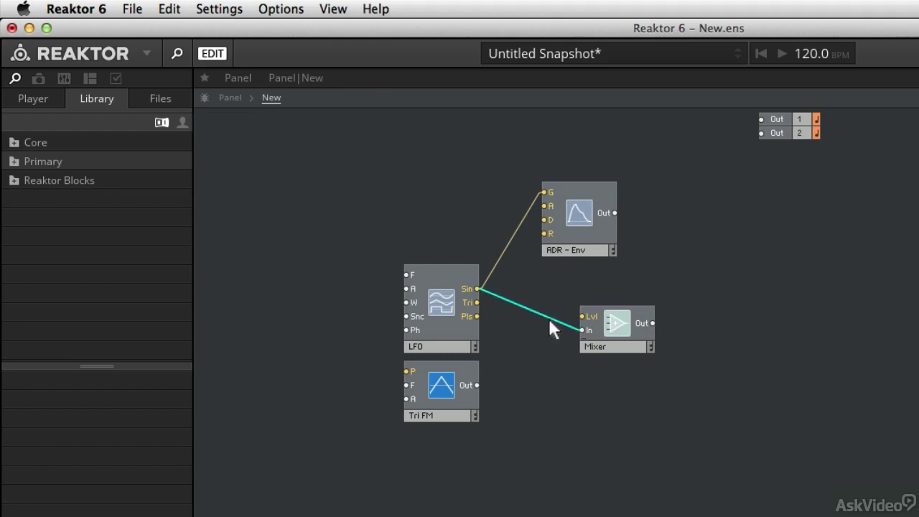
key(Delete)
drag(617, 344, 604, 402)
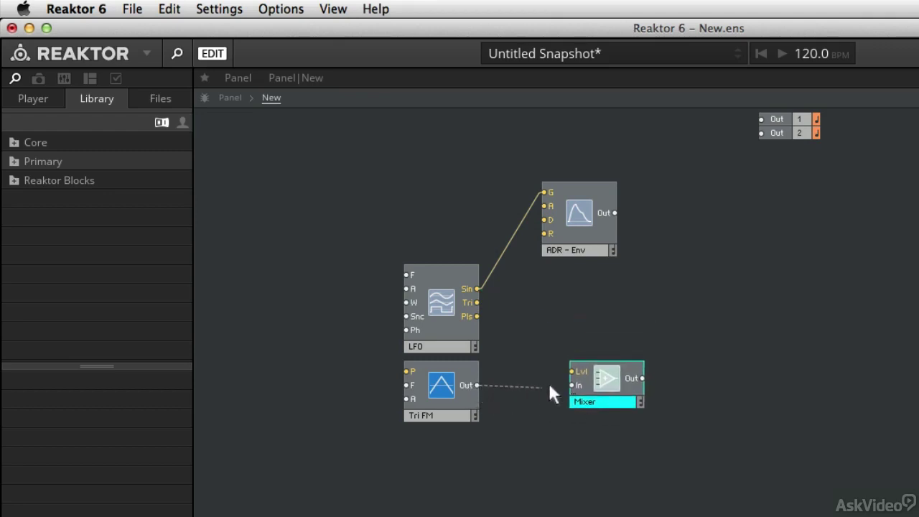
drag(550, 387, 571, 369)
drag(522, 391, 476, 383)
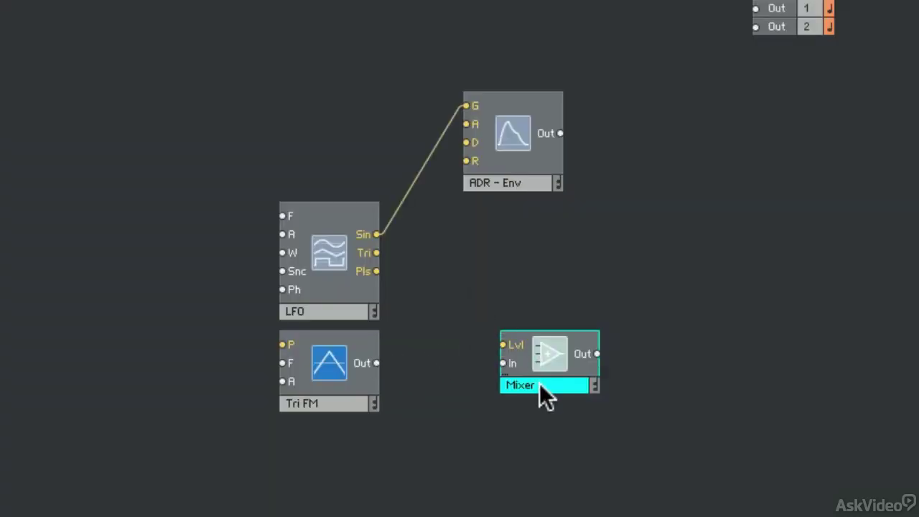
Delete ADR - Env, then cable Tri FM Out to Mixer In and LFO Sin to Mixer Lvl
drag(540, 383, 562, 312)
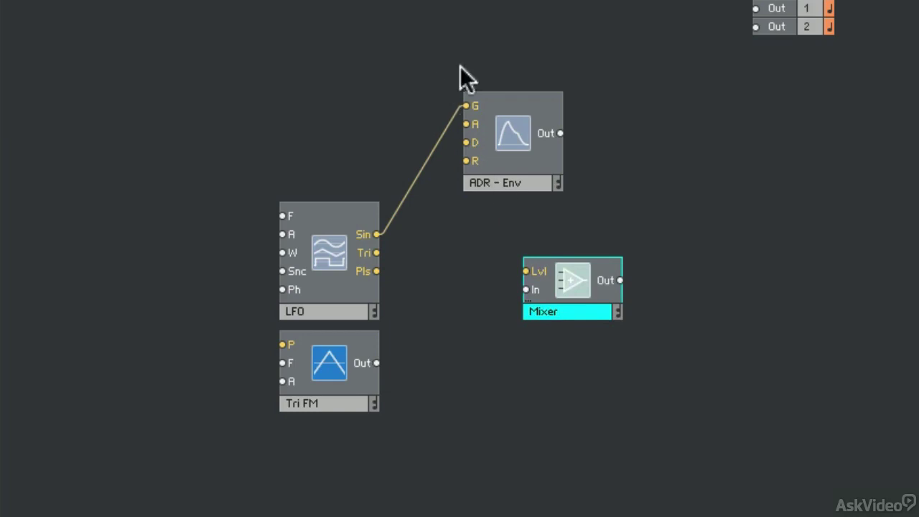
click(486, 183)
key(Delete)
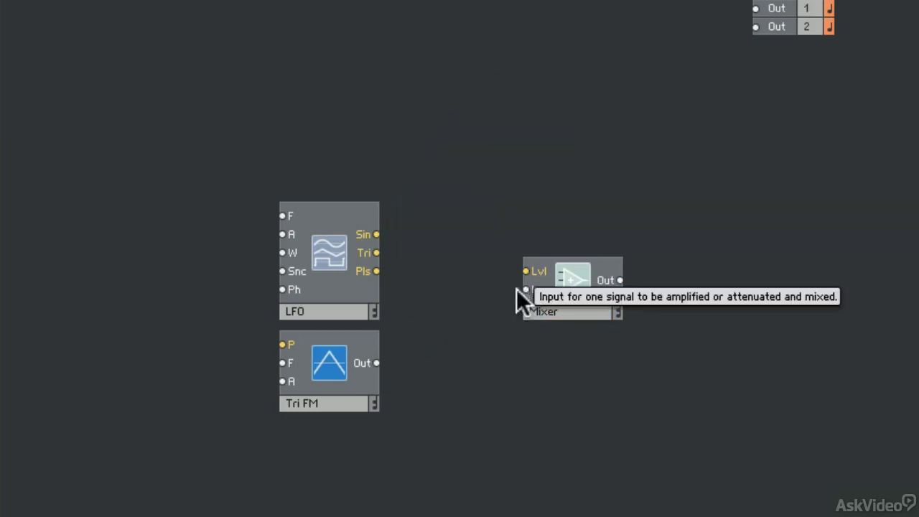
drag(377, 363, 528, 291)
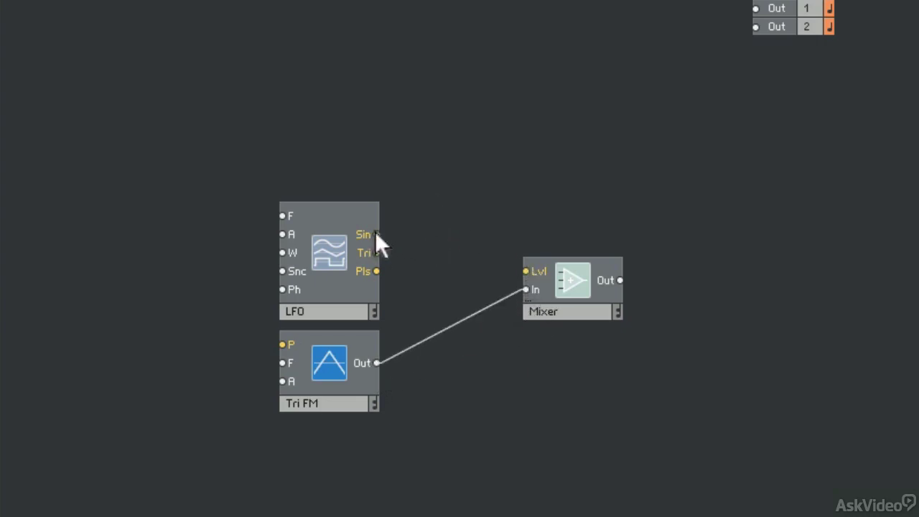
drag(376, 235, 527, 272)
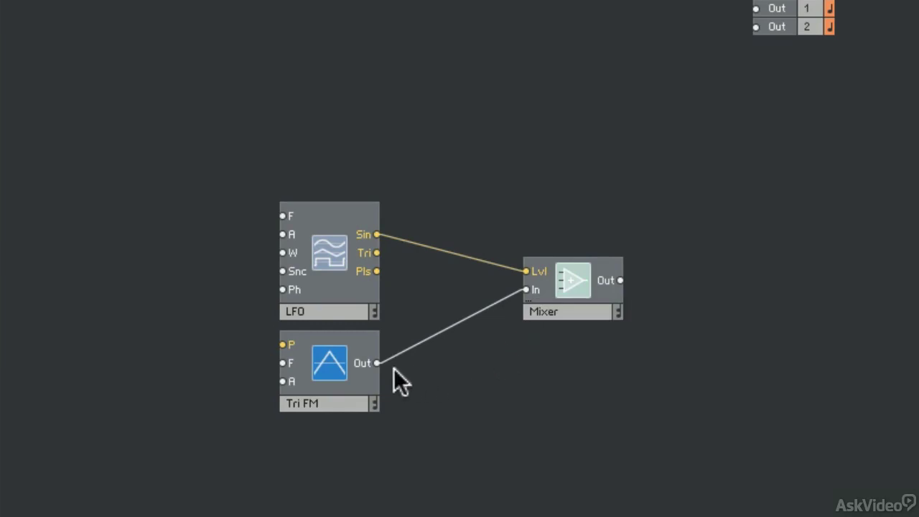
Duplicate Tri FM twice and wire each oscillator's Out to its own Mixer In, three in total
drag(332, 373, 527, 292)
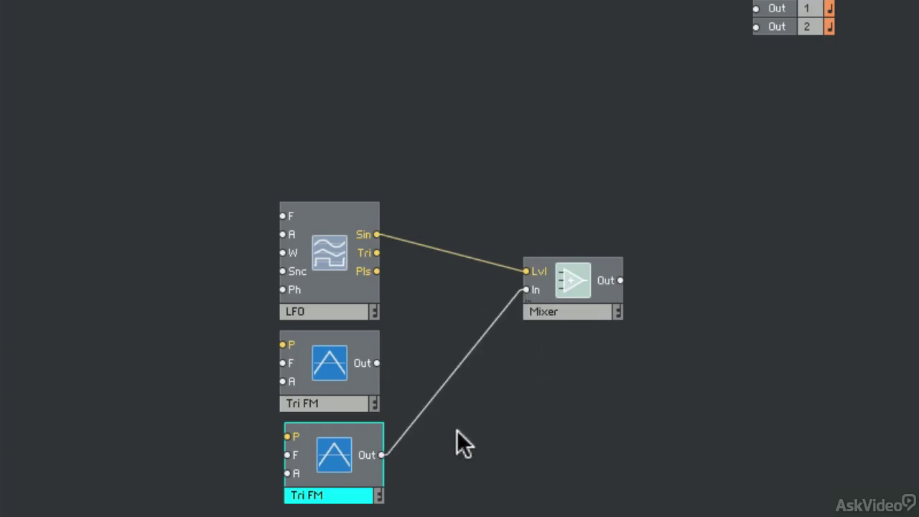
drag(378, 363, 527, 290)
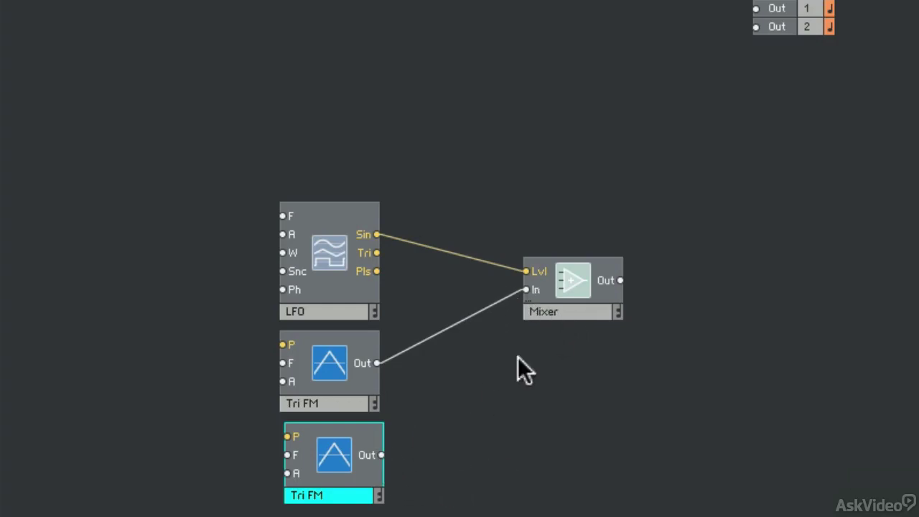
drag(382, 455, 528, 325)
drag(342, 466, 525, 226)
click(380, 401)
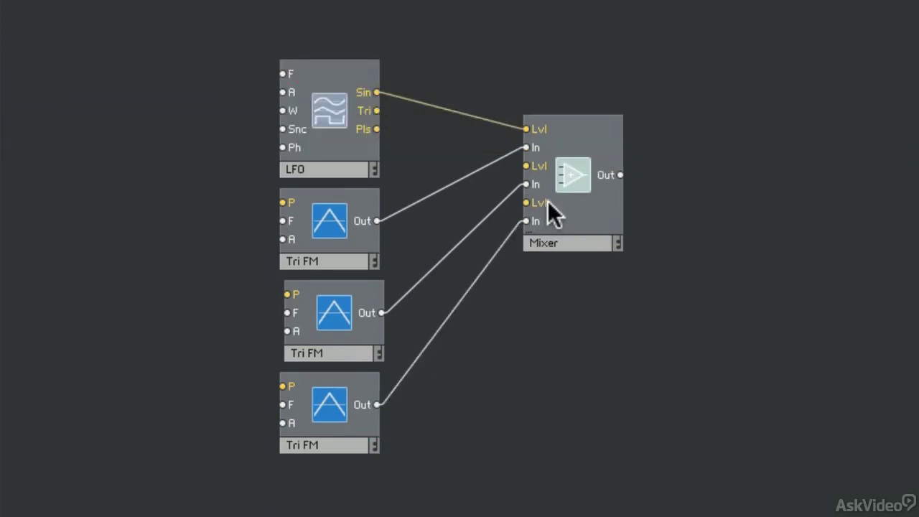